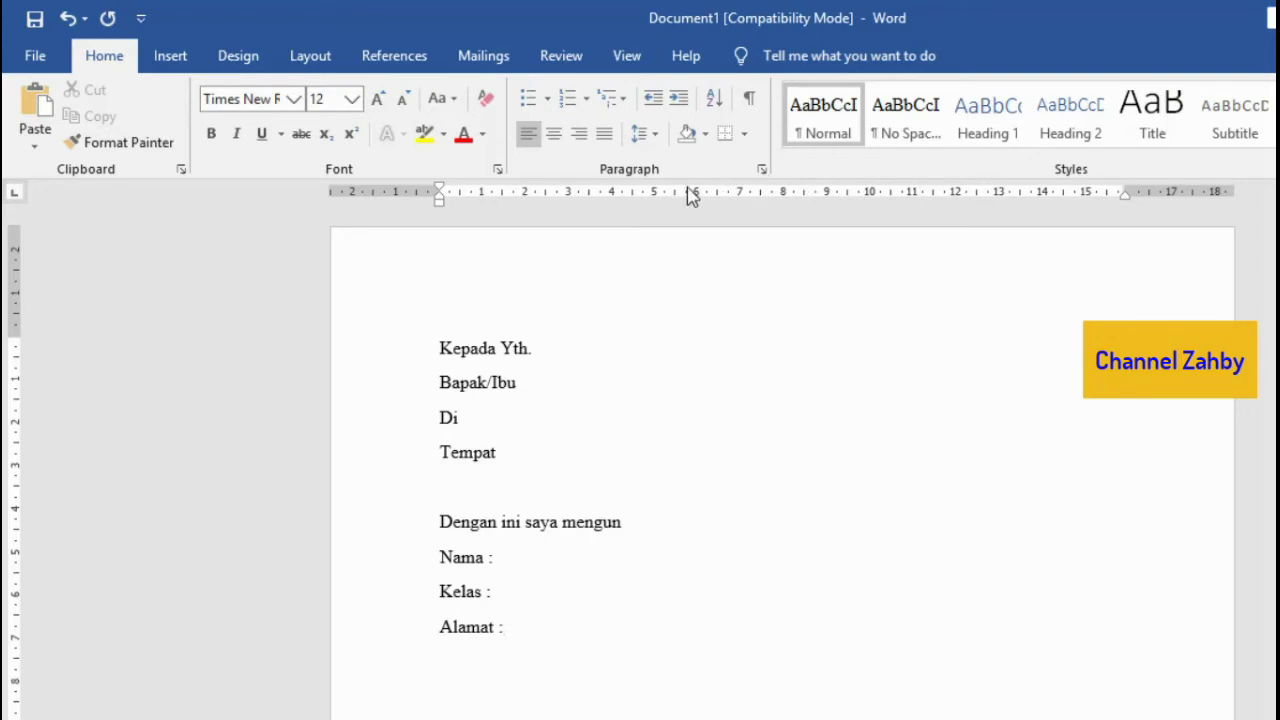
Step: Turn the ruler off and back on, then select the Nama, Kelas and Alamat lines
left_click(626, 57)
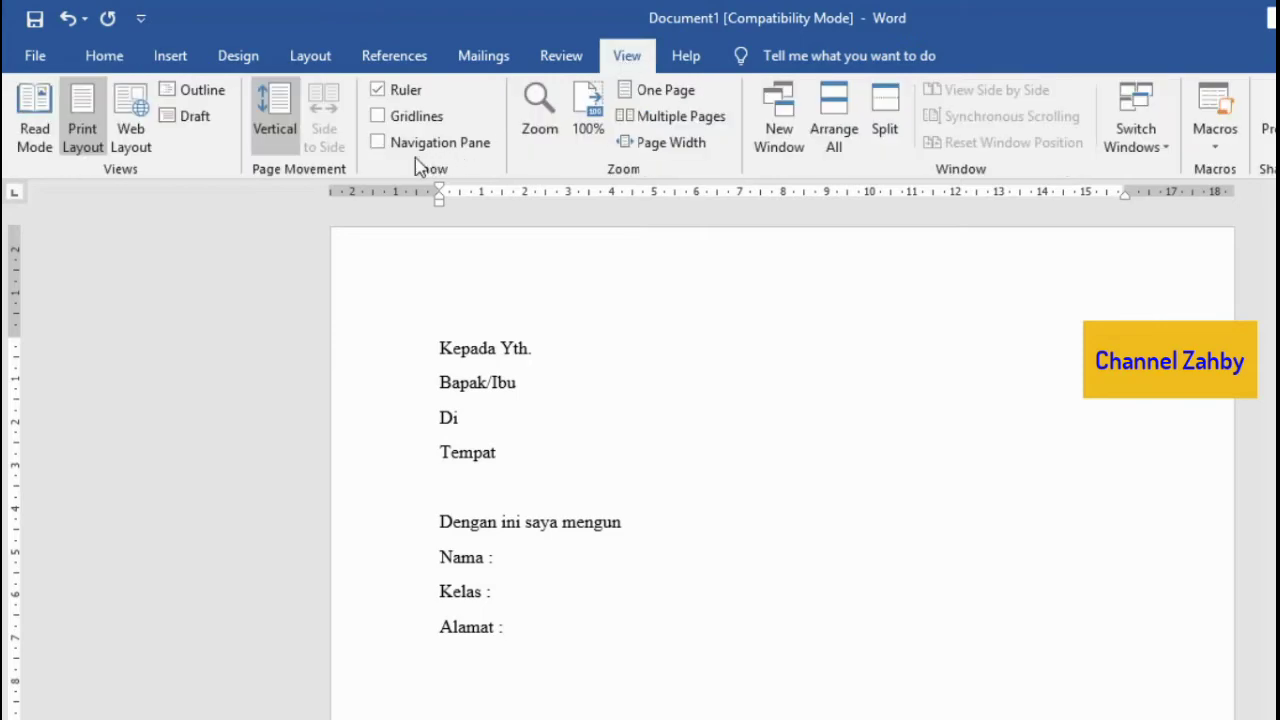
left_click(378, 91)
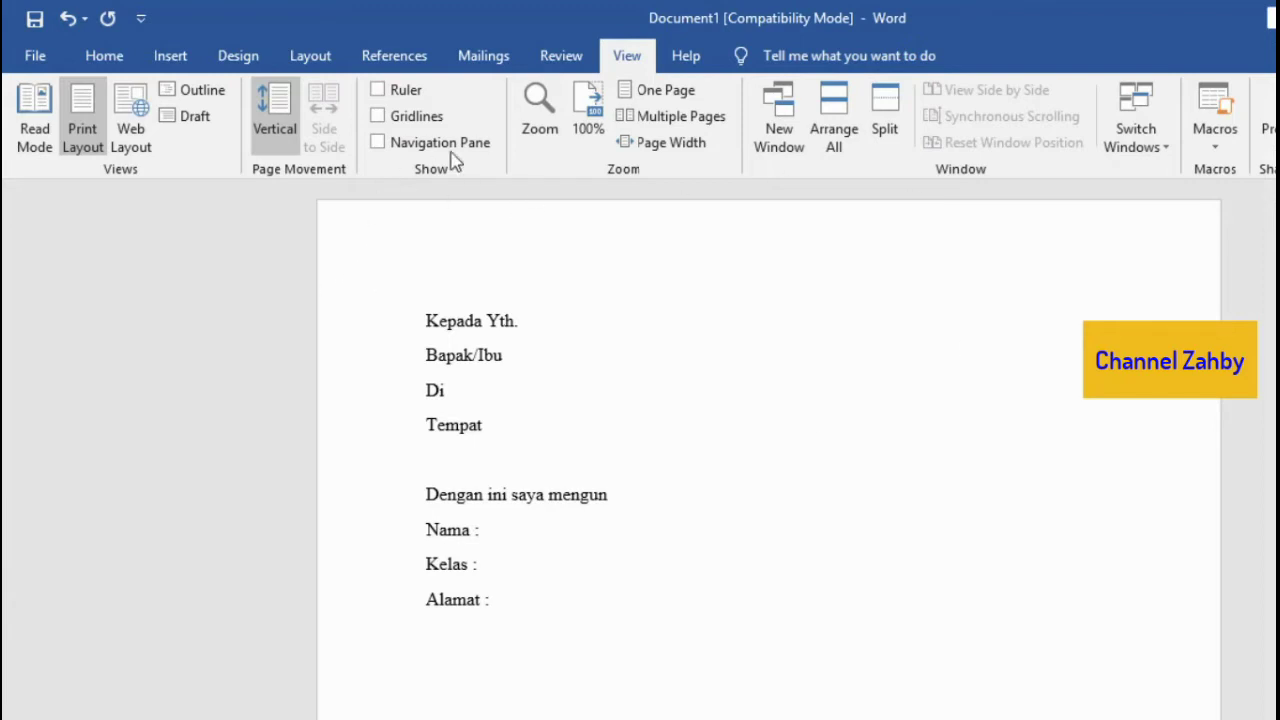
left_click(378, 90)
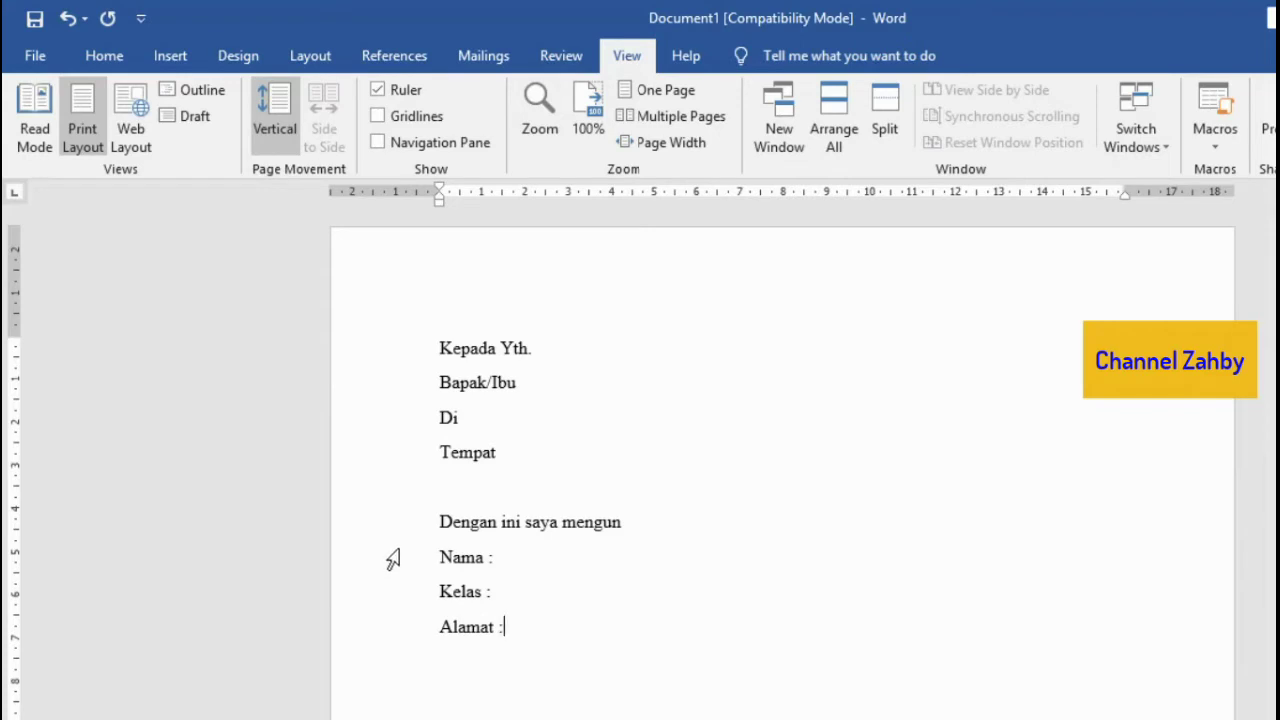
left_click_drag(393, 560, 414, 631)
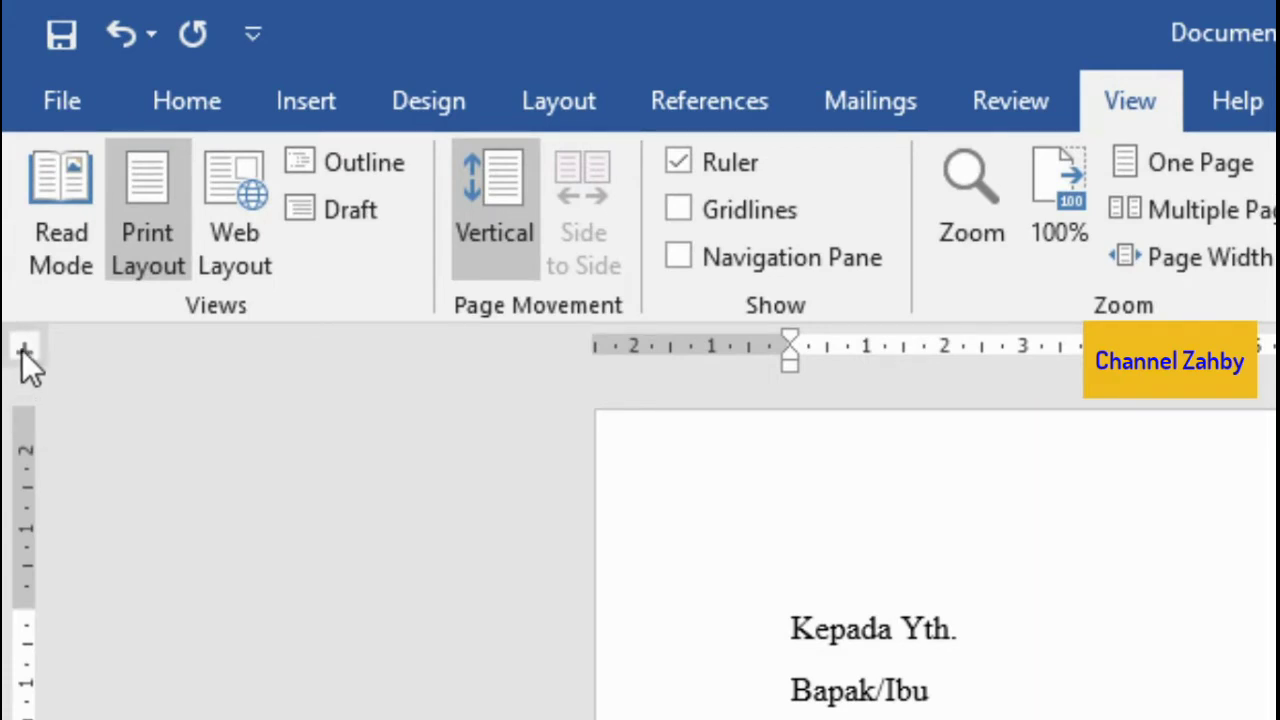
Step: Cycle the tab selector through right, decimal and bar types, then place a tab stop near 4 cm
left_click(24, 351)
left_click(26, 356)
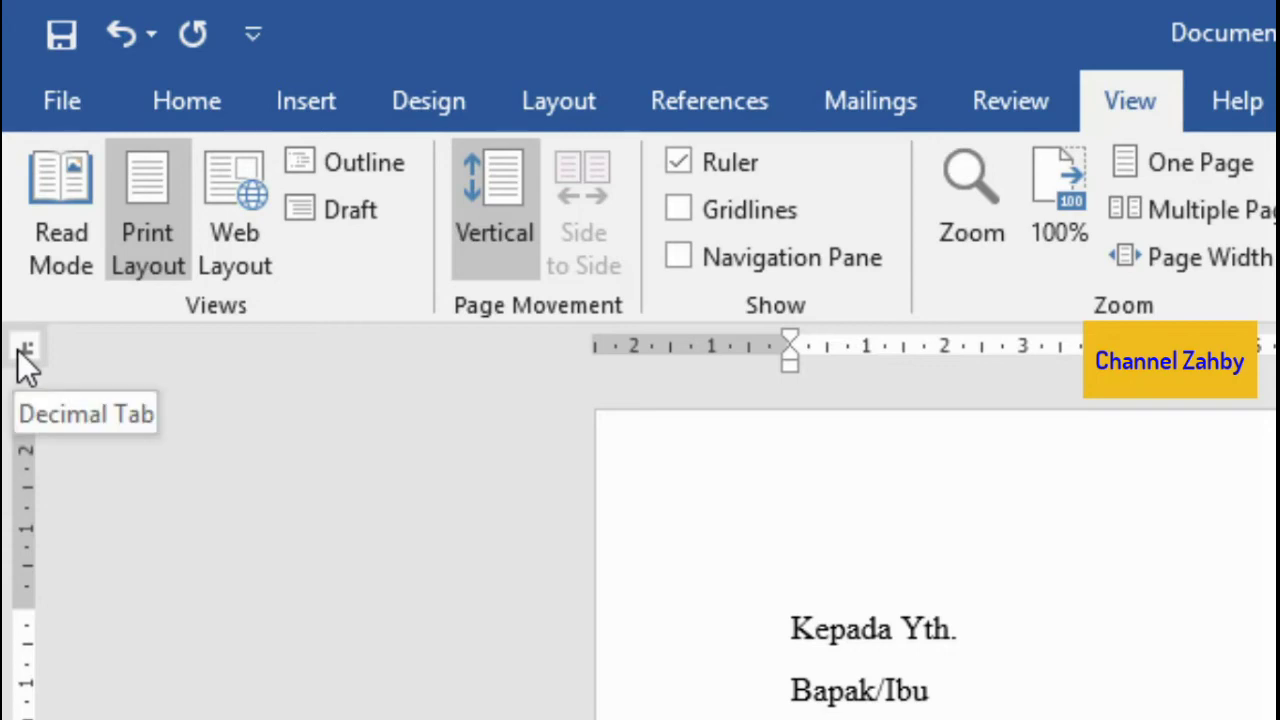
left_click(22, 350)
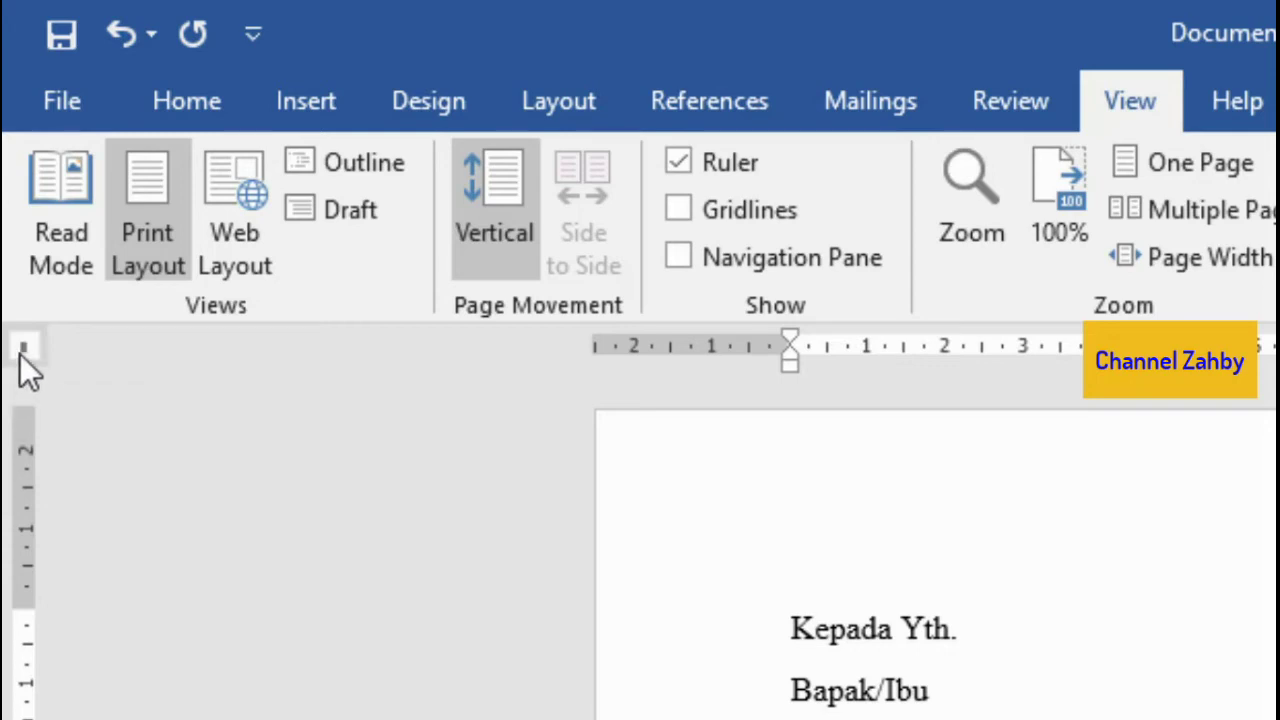
left_click(22, 352)
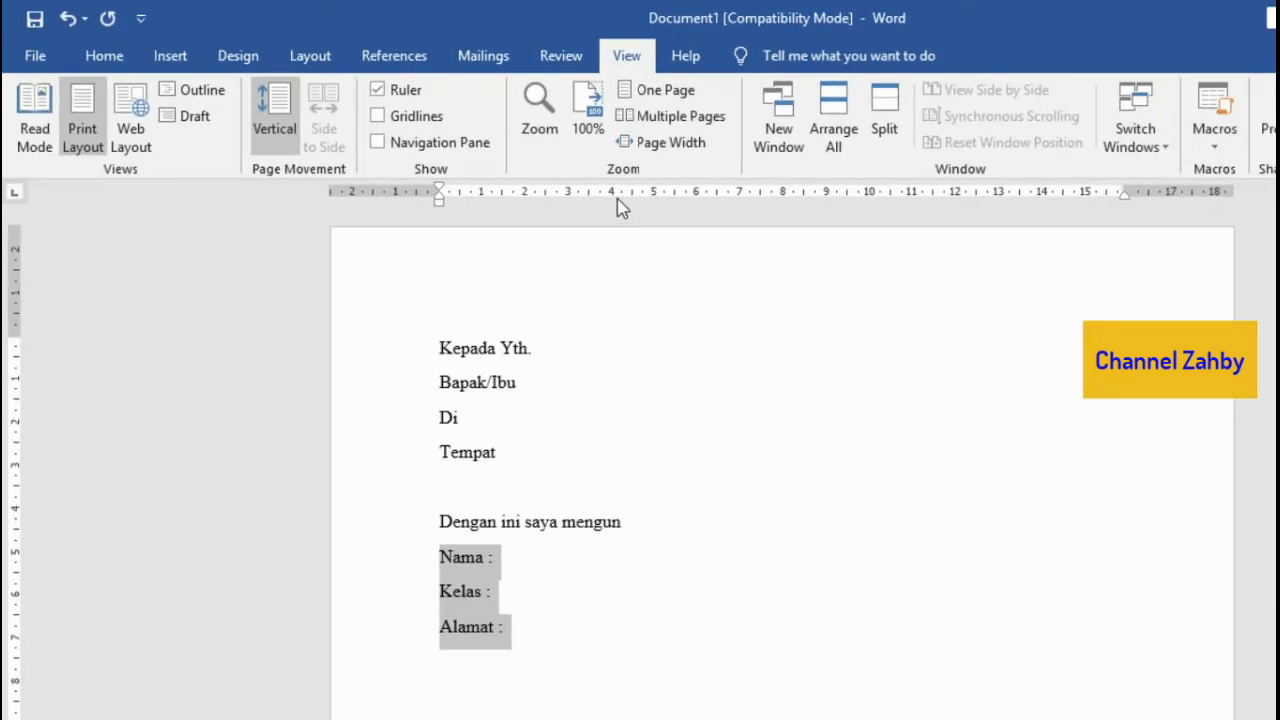
left_click(1102, 345)
Step: Position a left tab stop at about 3 cm and add a second one near 3.5 cm
left_click_drag(620, 205, 584, 207)
mouse_move(580, 206)
left_mouse_down()
mouse_move(557, 190)
mouse_move(606, 208)
mouse_move(563, 220)
mouse_move(583, 205)
mouse_move(554, 202)
mouse_move(569, 203)
left_mouse_up()
left_click_drag(570, 206, 571, 210)
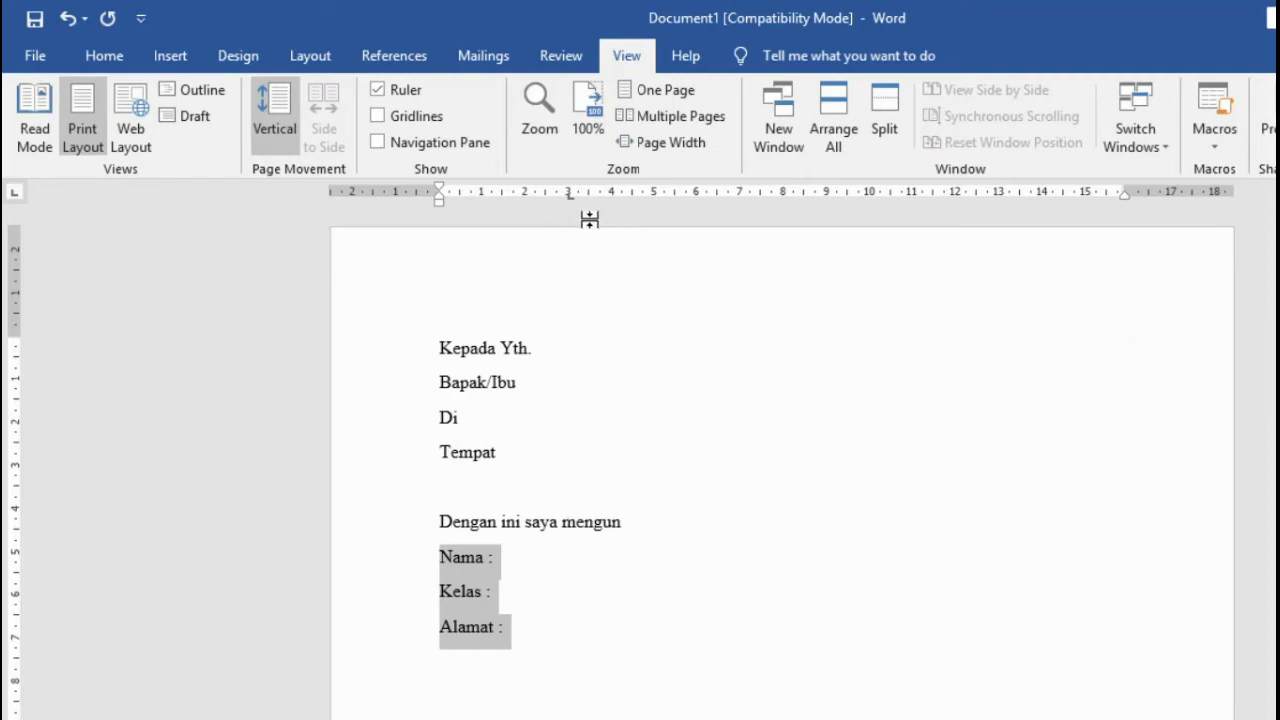
left_click_drag(590, 201, 593, 206)
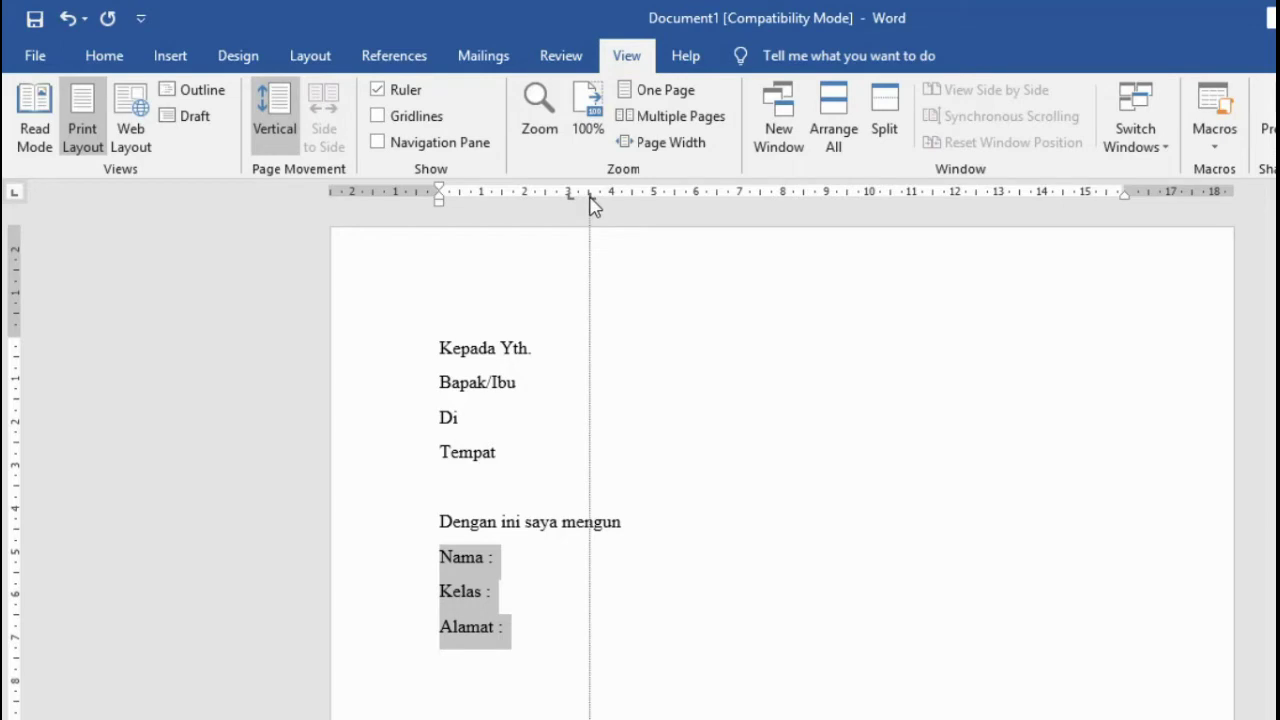
left_click_drag(592, 205, 592, 206)
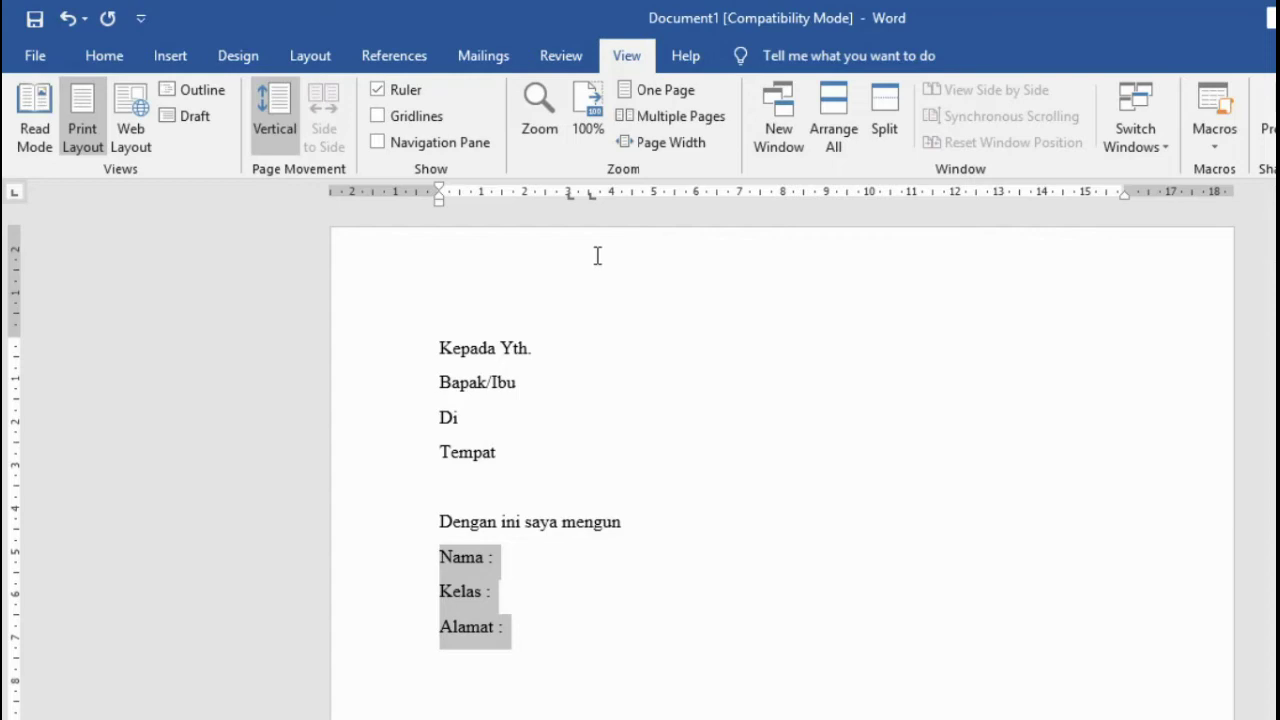
Step: Insert a tab before the colons on the Nama, Kelas and Alamat lines so they align at 3 cm
left_click(492, 568)
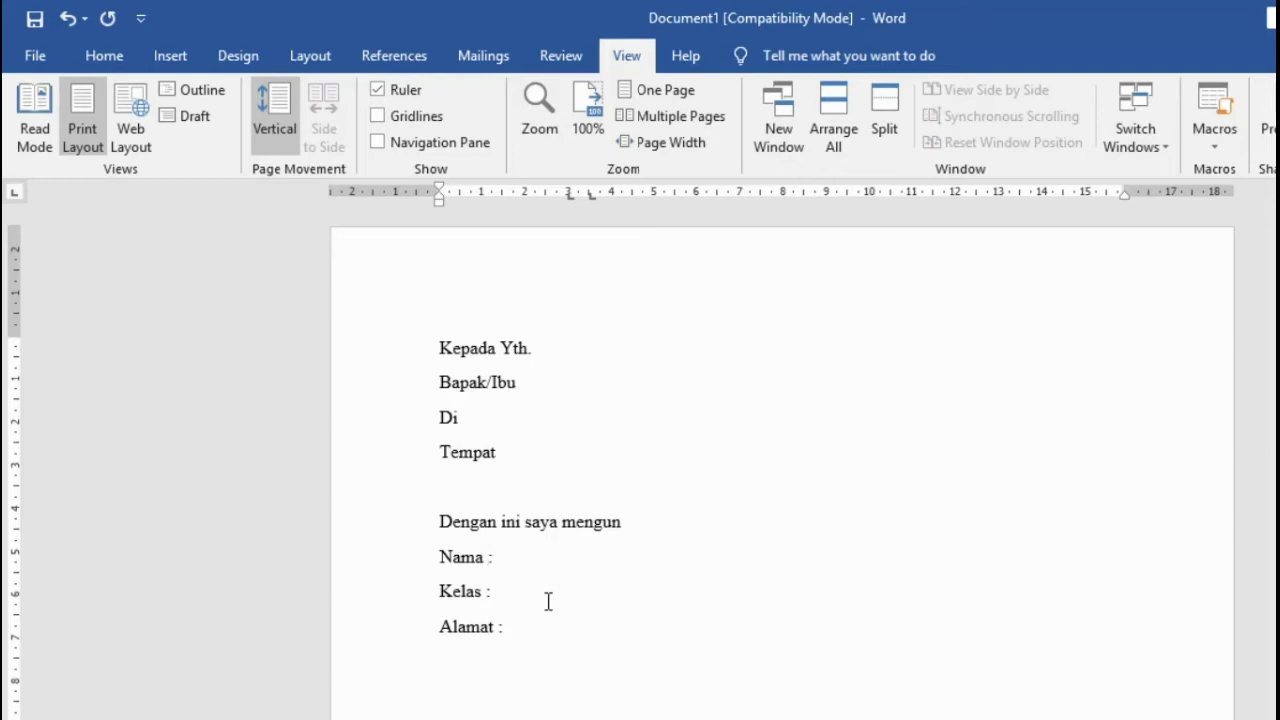
key("Tab")
left_click(487, 591)
key("Tab")
left_click(498, 626)
key("Tab")
Step: Fill in the student's name after Nama and 'IV SD IT Auladi Palembang' after Kelas
left_click(584, 558)
type("Hafis")
key("Down")
key("Tab")
type("IV SD")
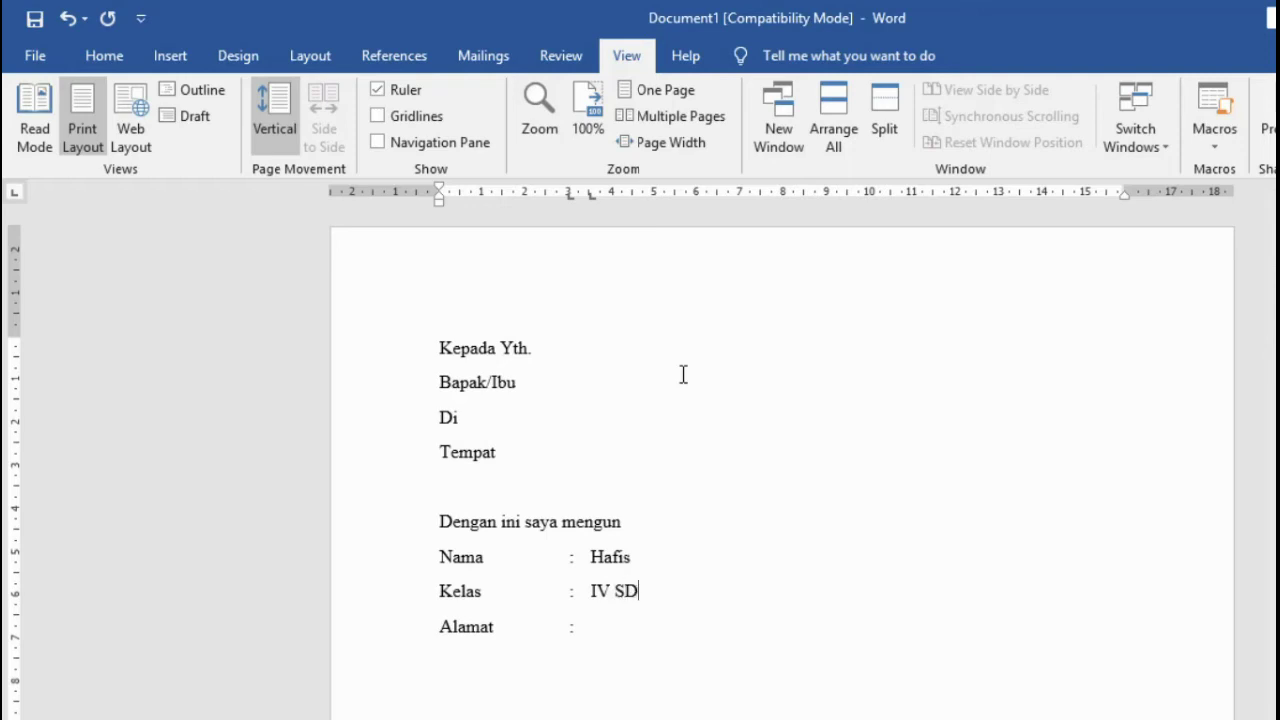
type(" IT Auladi Palembang")
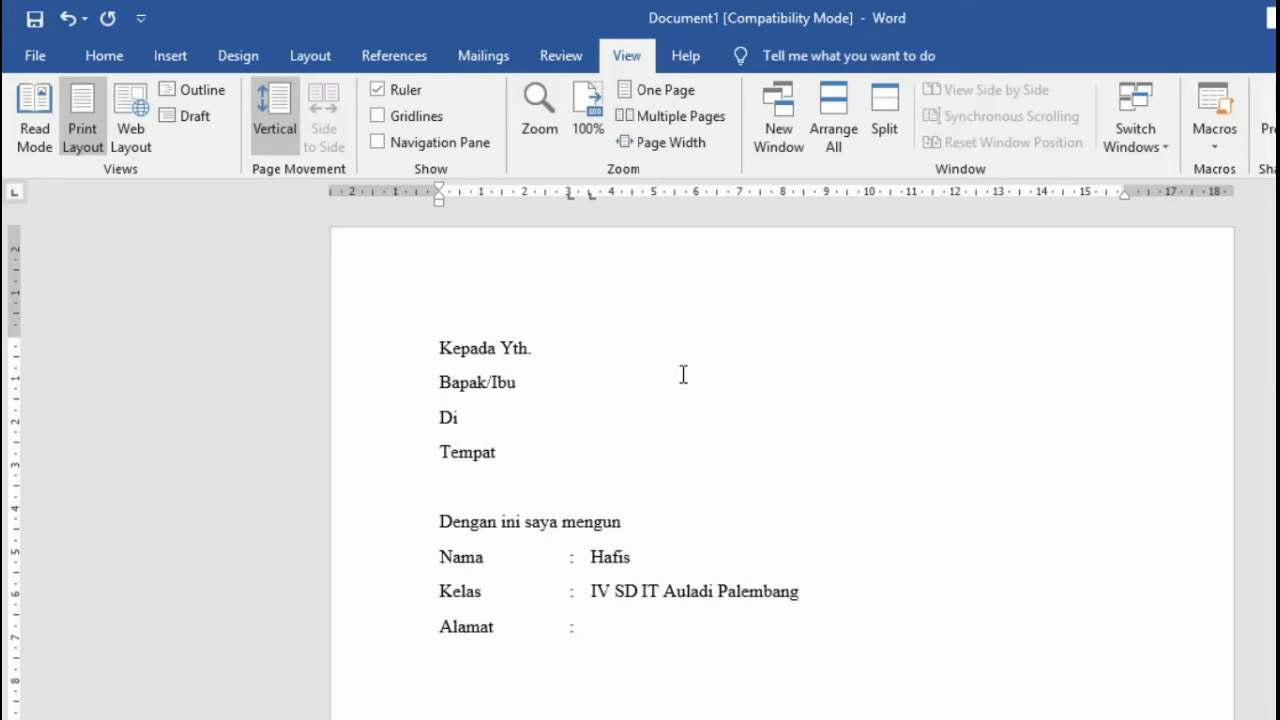
Step: Type the student's full street address with RT/RW after Alamat, ending at Kota Palembang
key("Tab")
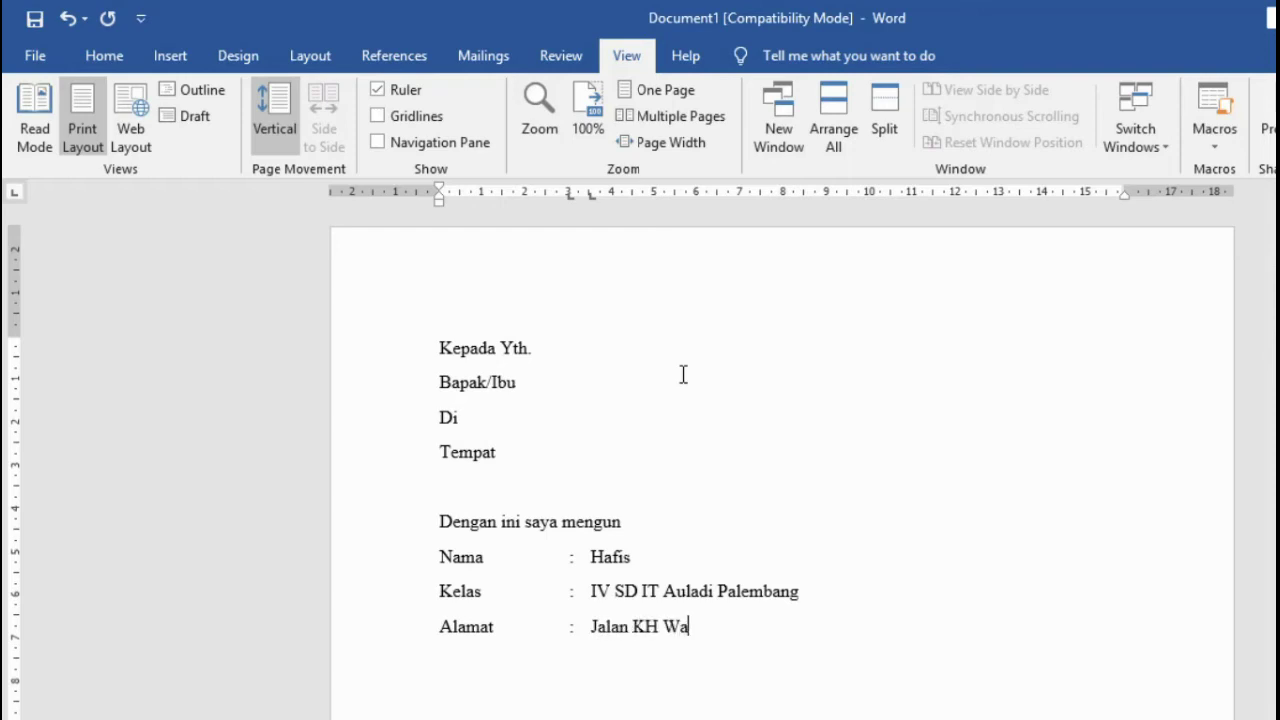
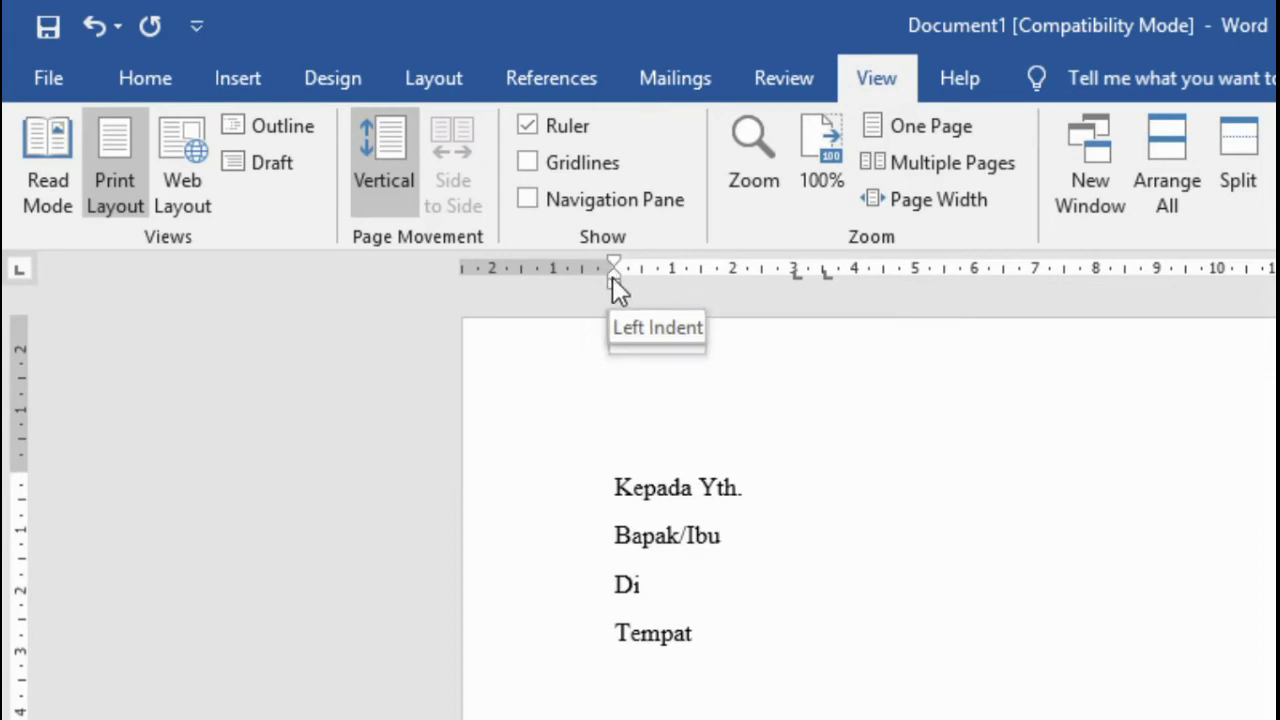
Step: Move the Alamat paragraph's hanging indent to the value column so the wrapped line aligns under it
mouse_move(612, 277)
left_mouse_down()
mouse_move(654, 280)
mouse_move(578, 265)
left_mouse_up()
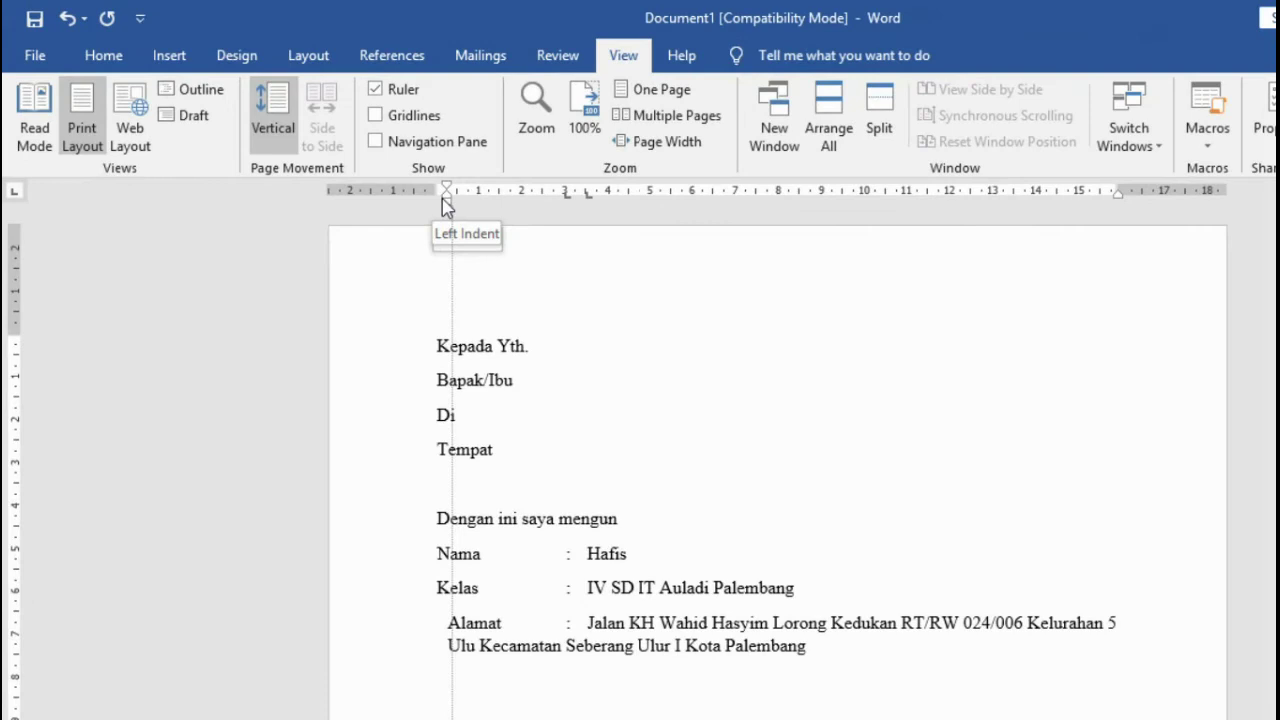
left_click_drag(446, 206, 436, 206)
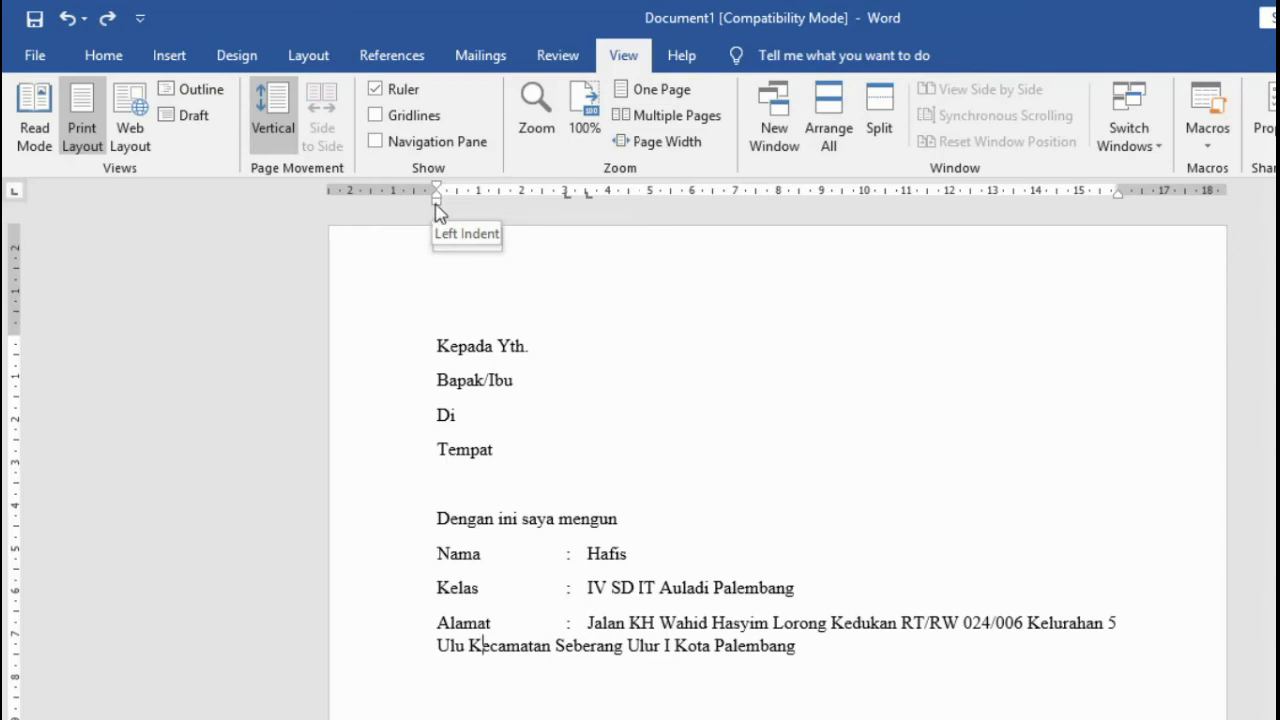
mouse_move(436, 210)
left_mouse_down()
mouse_move(449, 200)
mouse_move(437, 199)
mouse_move(585, 200)
left_mouse_up()
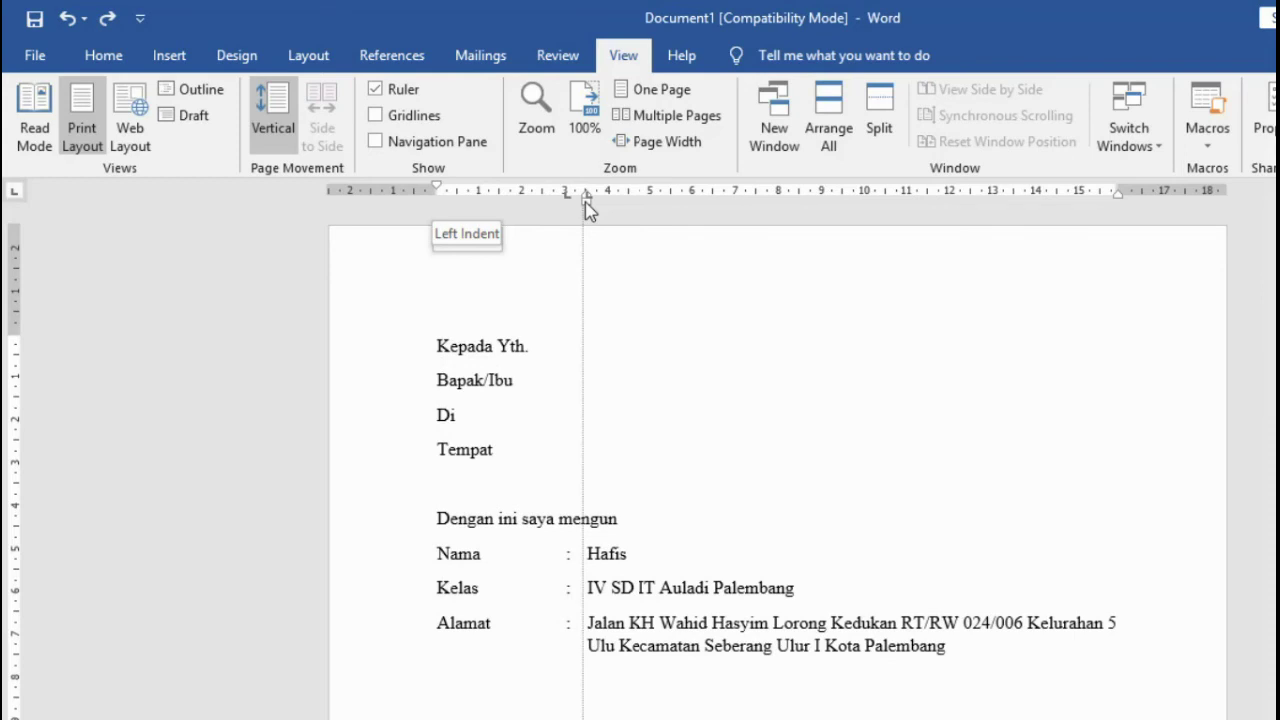
left_click_drag(587, 205, 586, 206)
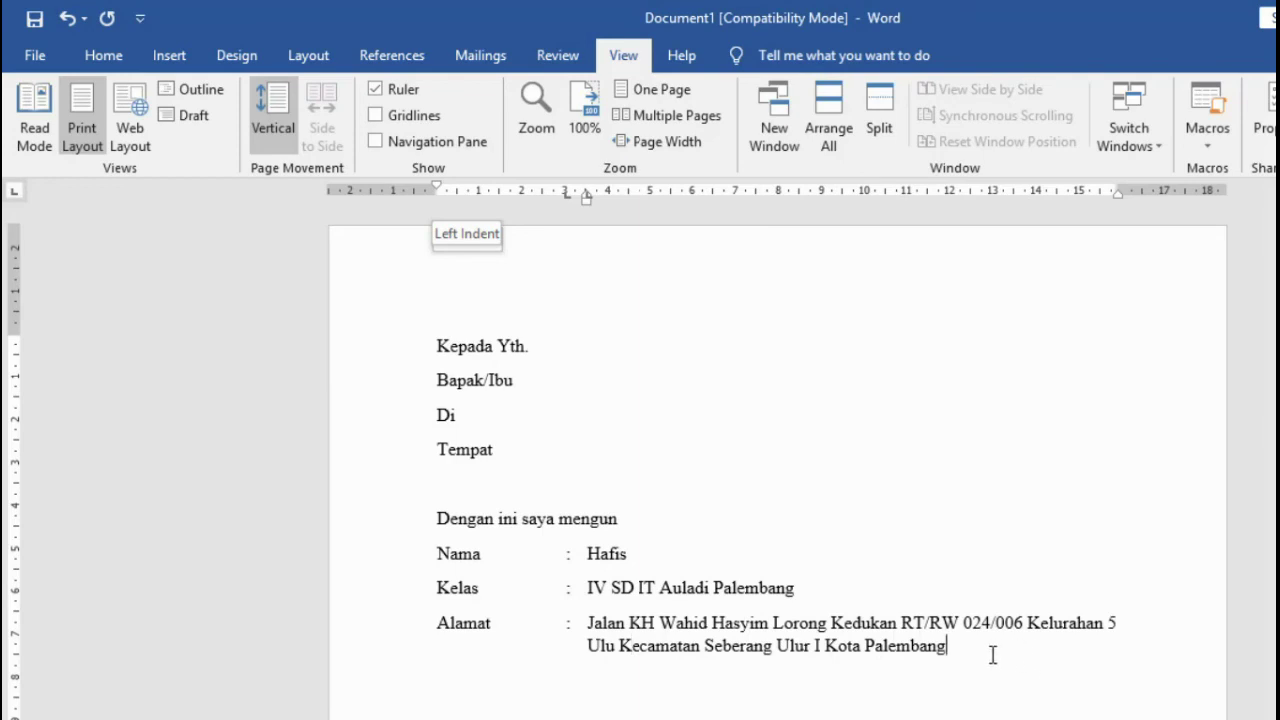
Step: Append 'Provinsi Sumatera Selatan' to the address and set the paragraph to 1.5 line spacing
type("Provinsi S")
type("umatera S")
type("elatan")
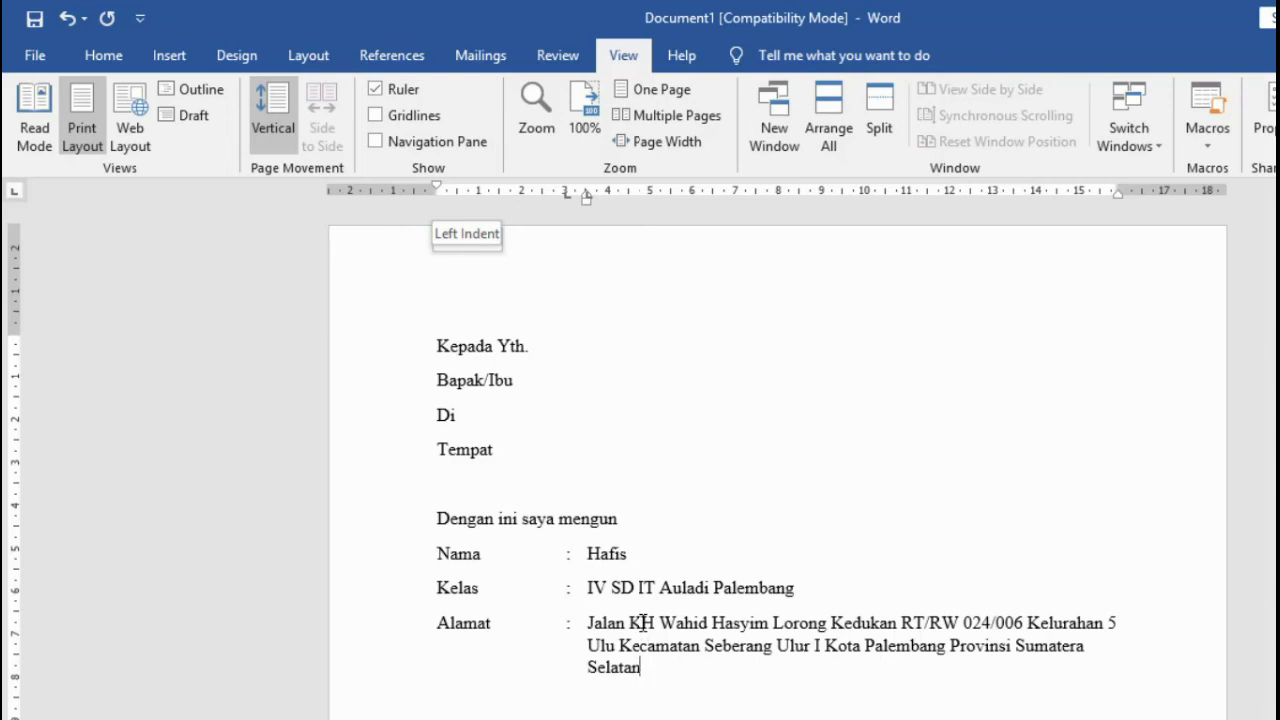
key("ctrl+5")
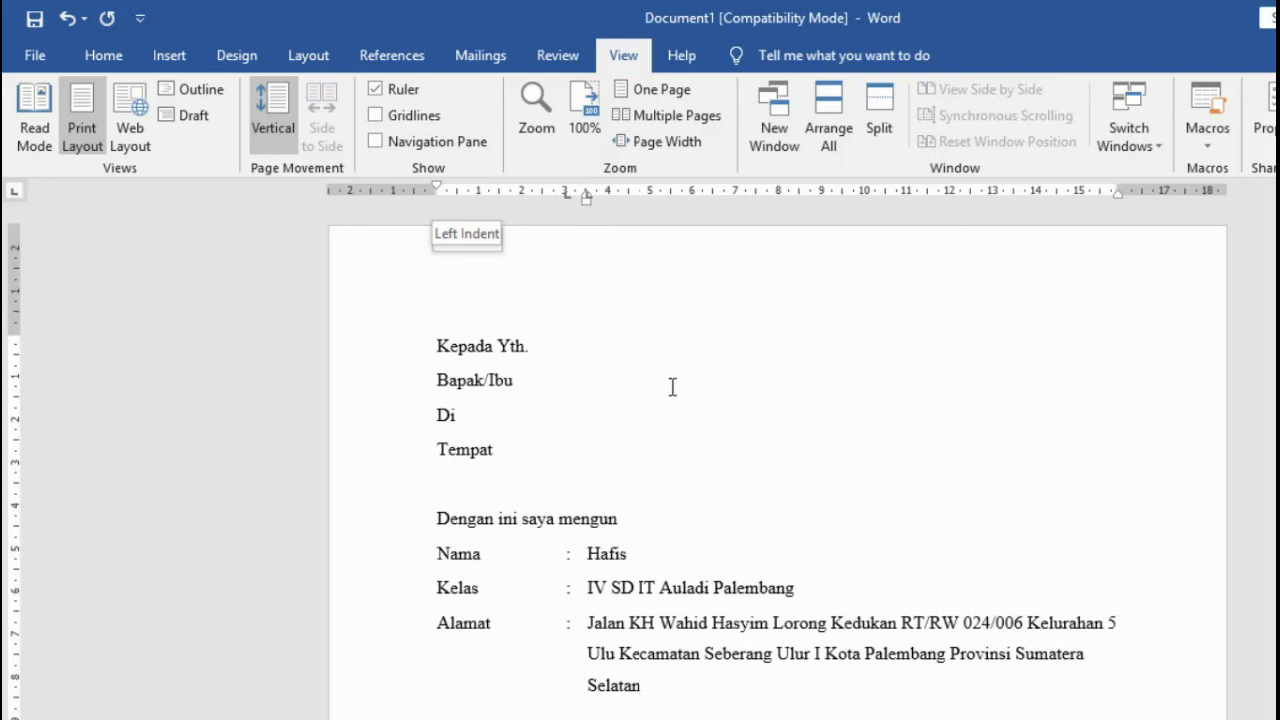
scroll(711, 520, "down", 1)
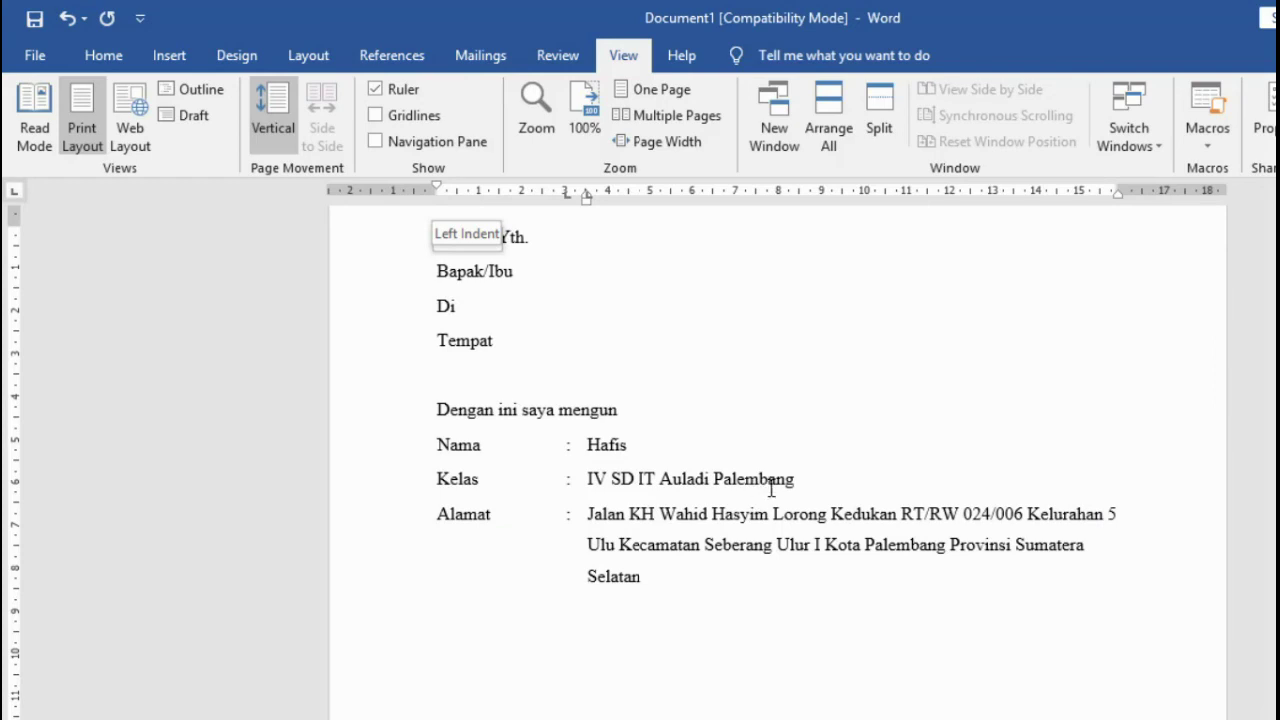
scroll(745, 530, "up", 2)
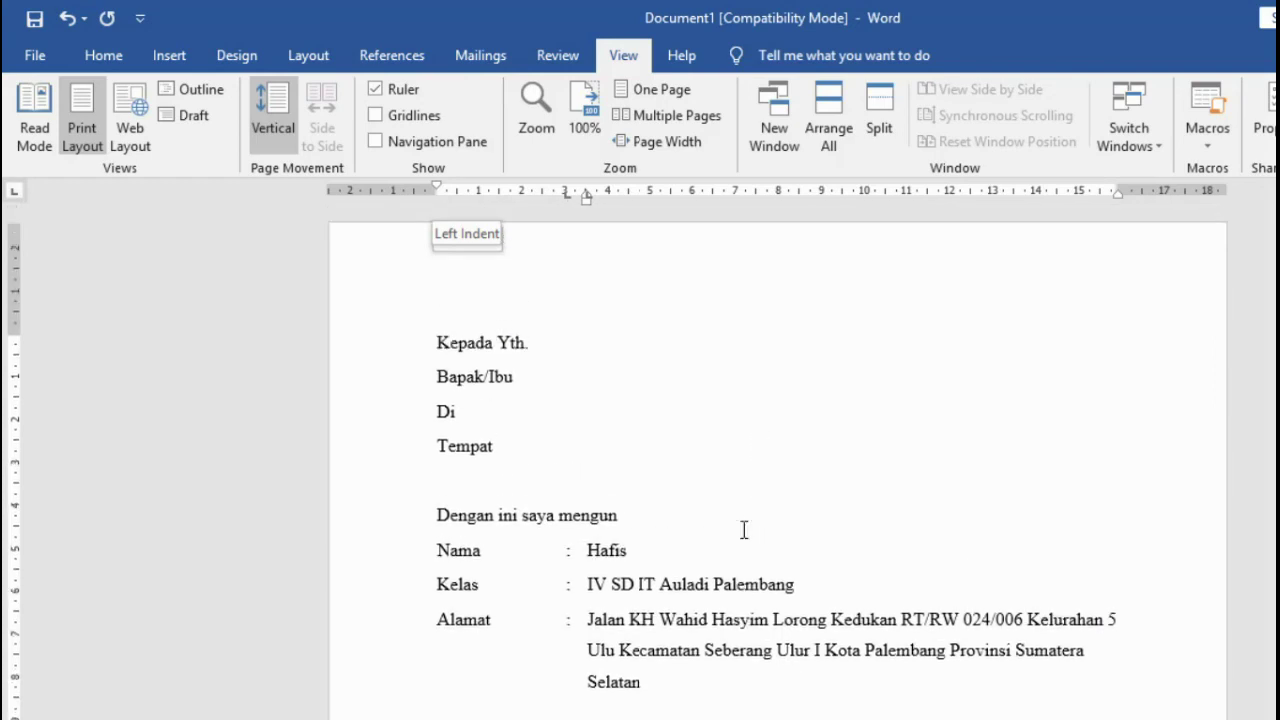